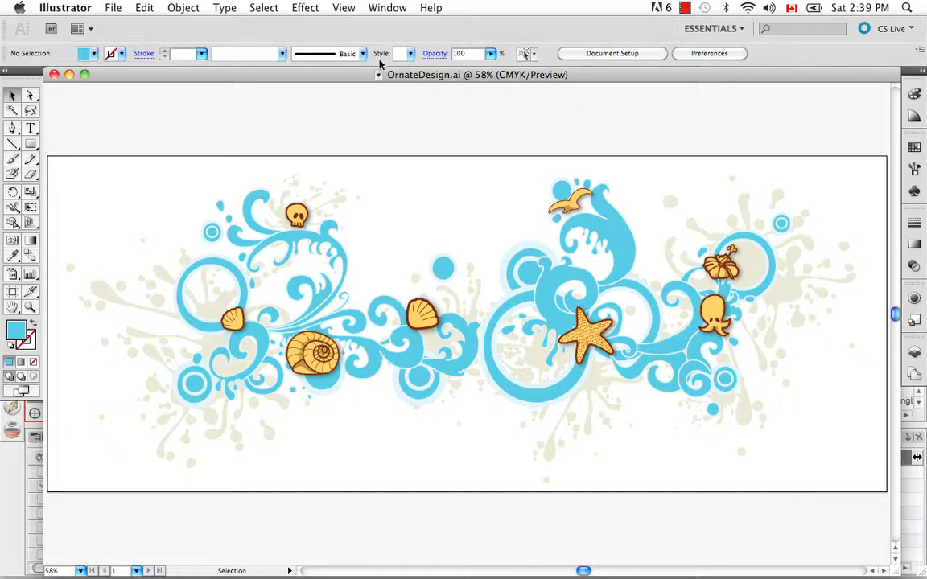
# Select a blue curl and several beige splatter shapes in OrnateDesign.ai in turn to inspect their individual vector paths
pyautogui.click(330, 233)
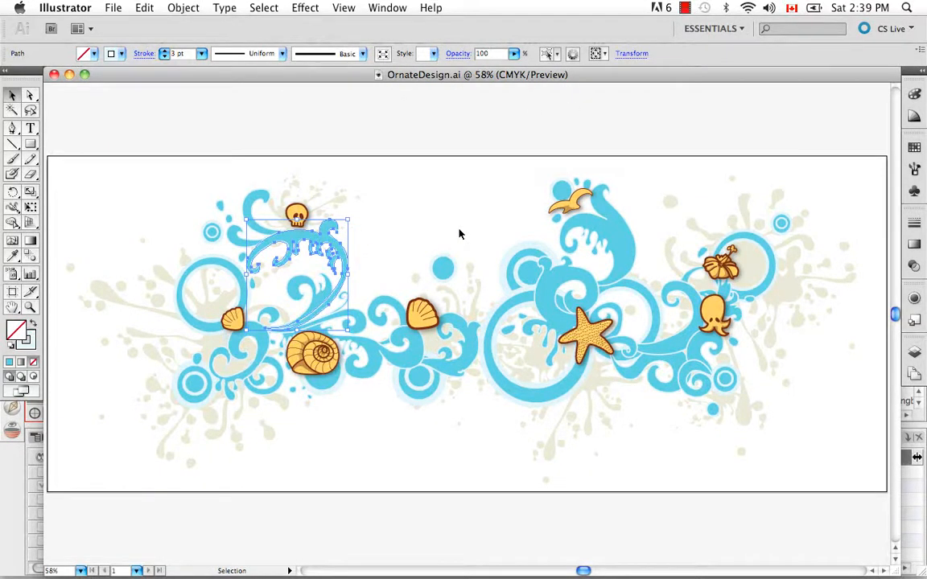
pyautogui.click(326, 439)
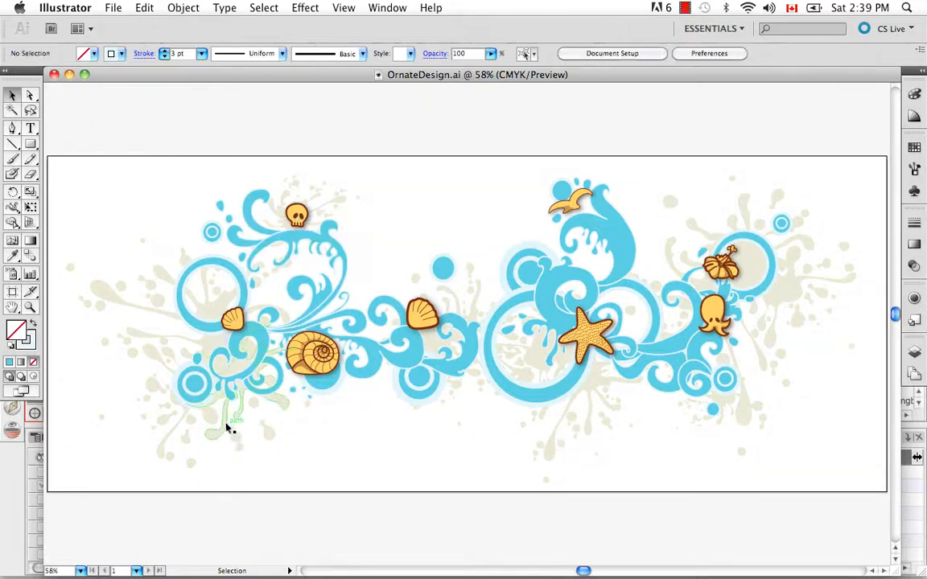
pyautogui.click(229, 429)
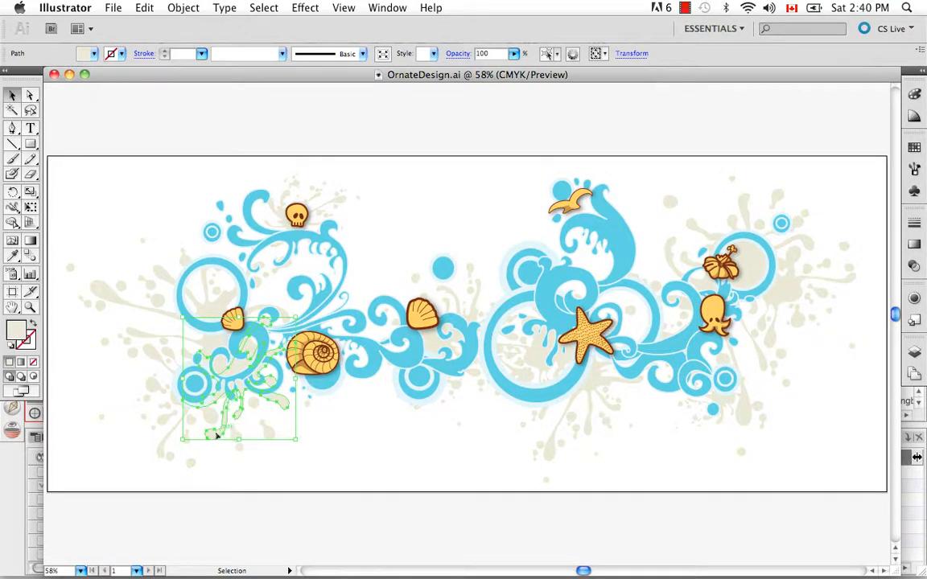
pyautogui.click(632, 405)
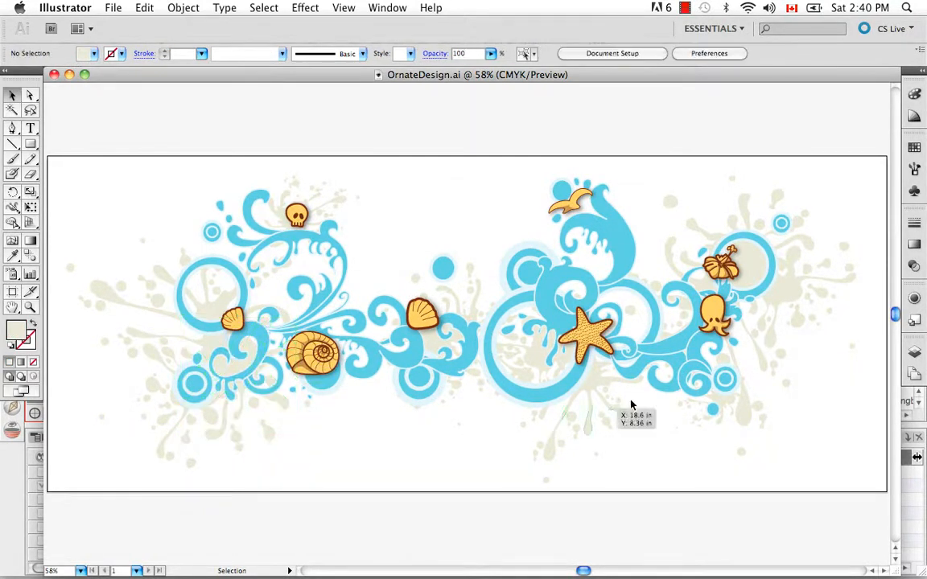
pyautogui.click(606, 381)
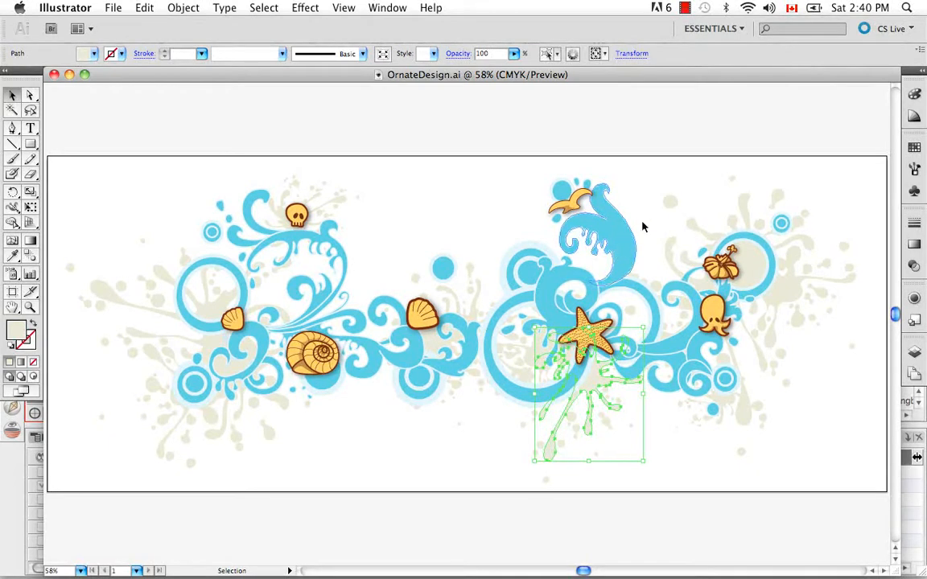
pyautogui.click(669, 204)
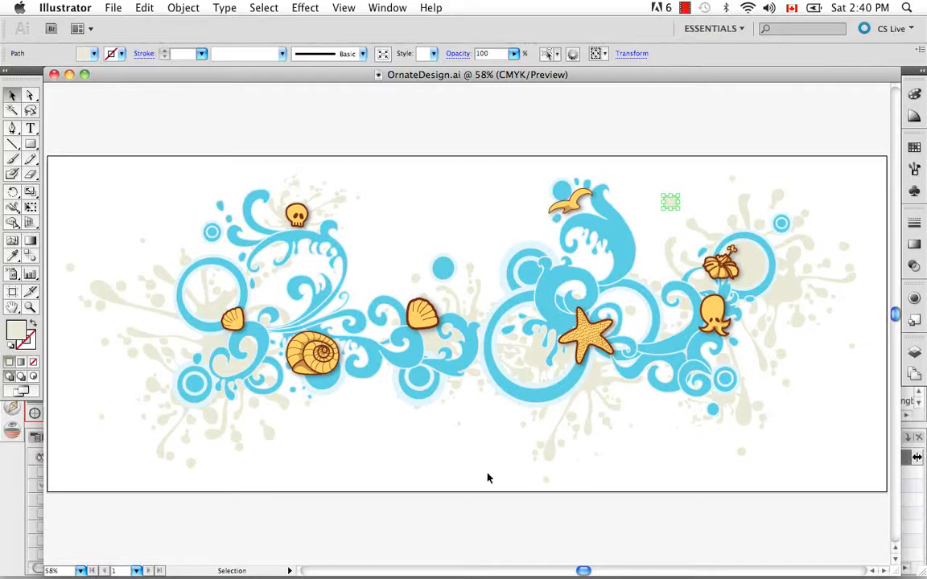
pyautogui.click(704, 449)
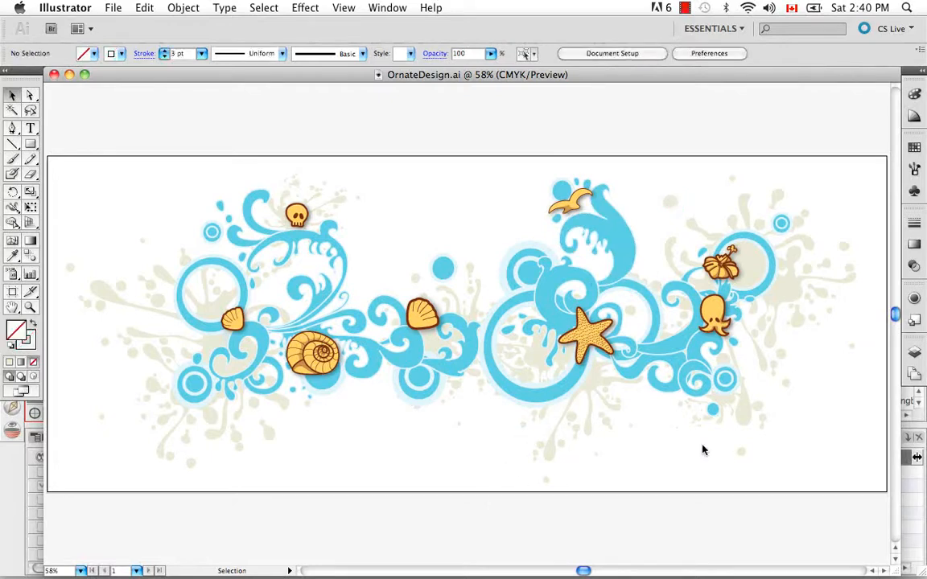
# Toggle the YellowShells, BlueCurls and BeigeSplatter layers off and on to examine which artwork each one holds
pyautogui.click(918, 357)
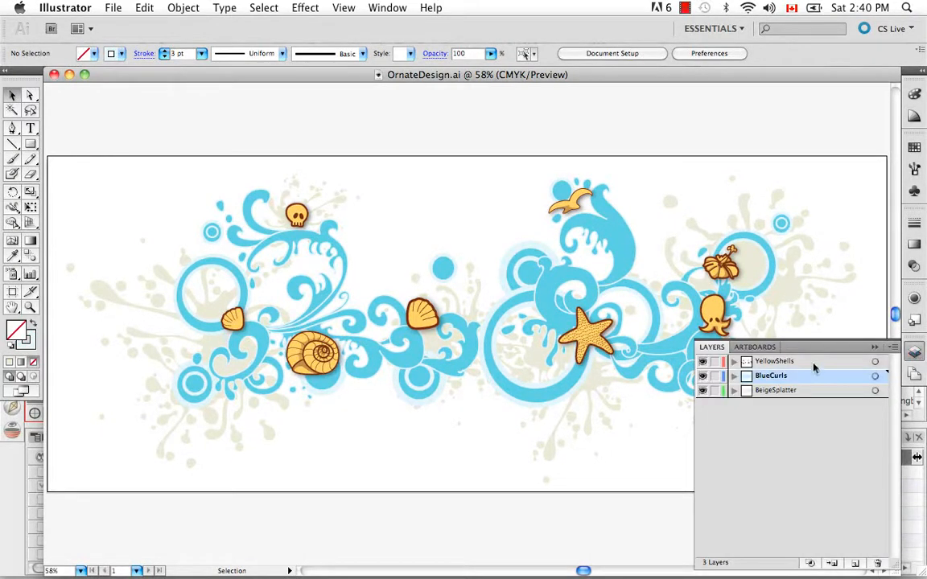
pyautogui.click(702, 361)
pyautogui.click(703, 361)
pyautogui.click(703, 376)
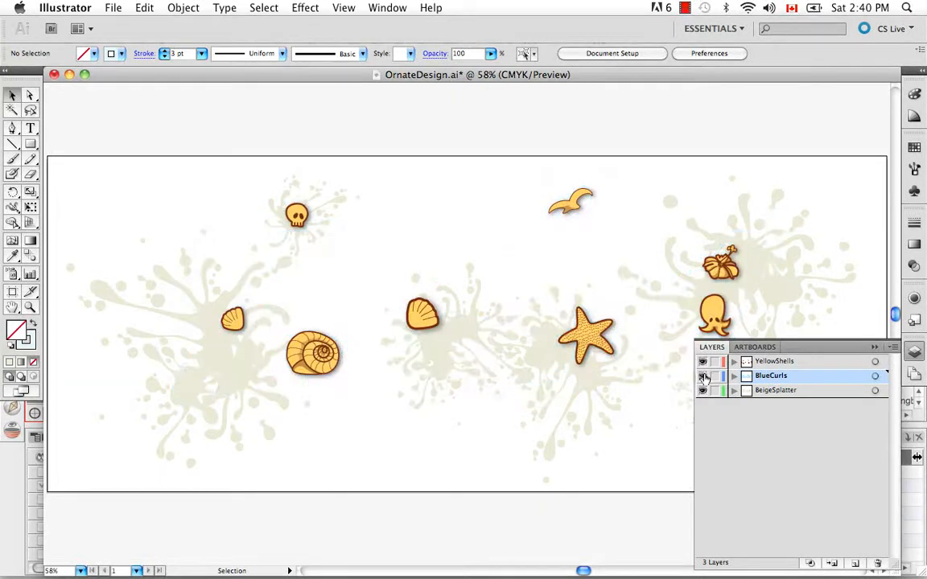
pyautogui.click(703, 376)
pyautogui.click(703, 390)
pyautogui.click(703, 390)
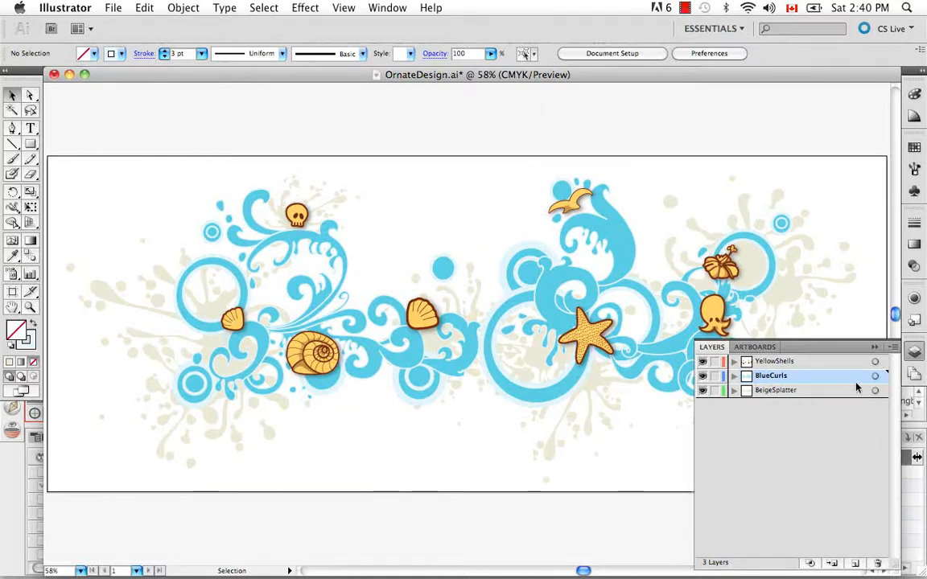
pyautogui.click(876, 348)
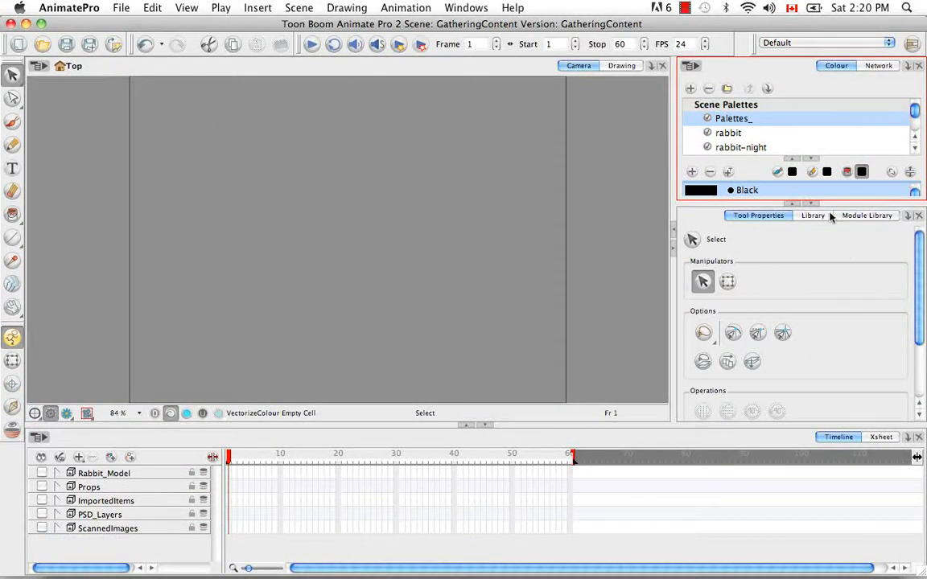
# Switch to Toon Boom Animate Pro and grant the right to modify the Animate Pro Library
pyautogui.click(832, 218)
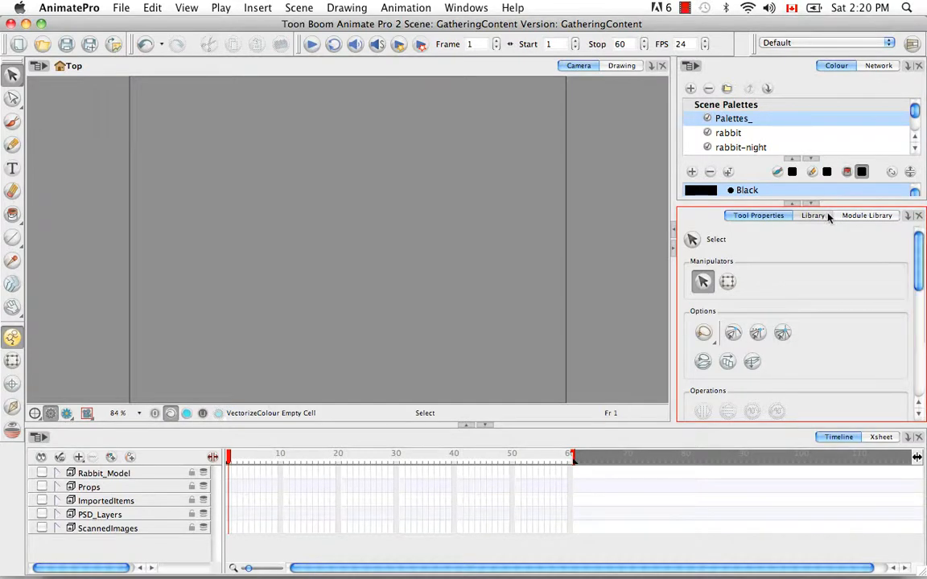
pyautogui.click(814, 216)
pyautogui.click(751, 265)
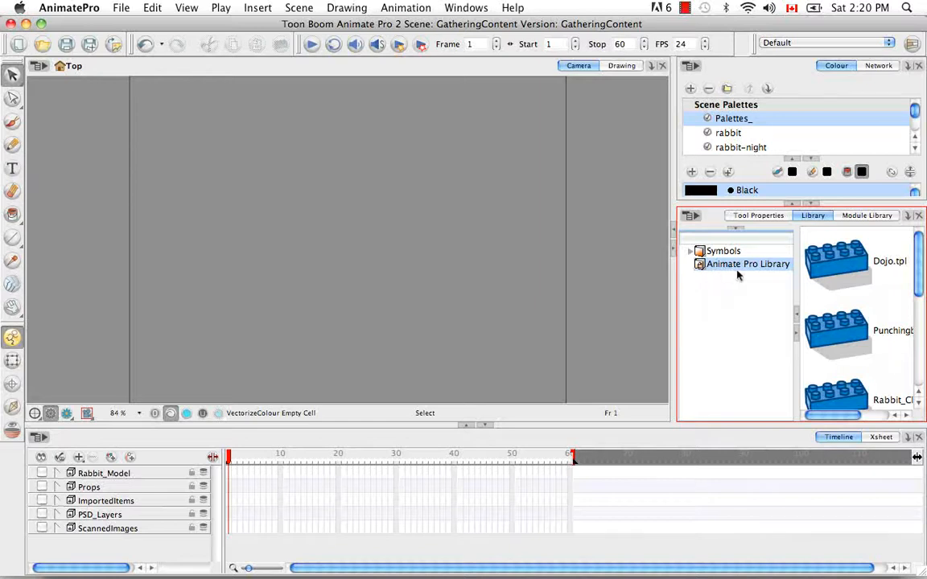
pyautogui.rightClick(708, 266)
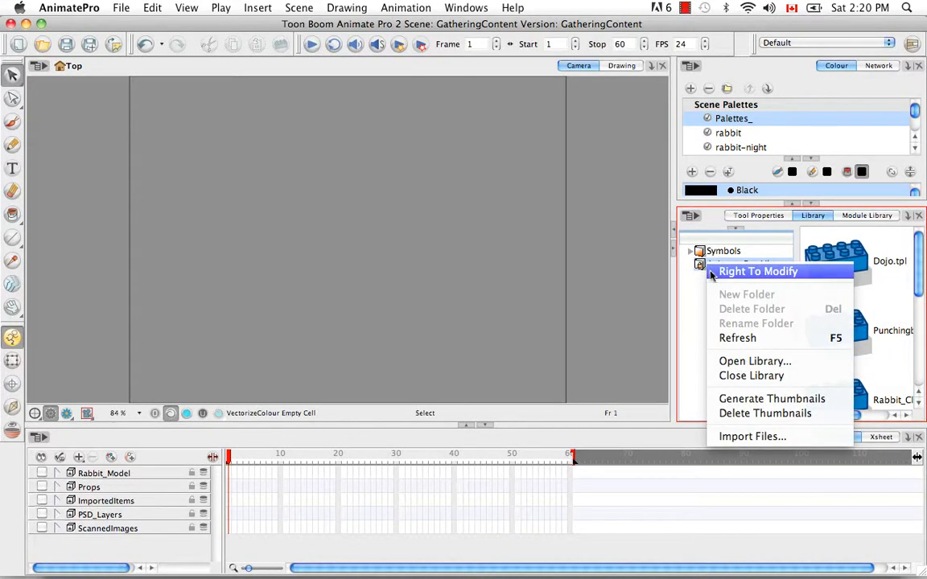
pyautogui.click(712, 274)
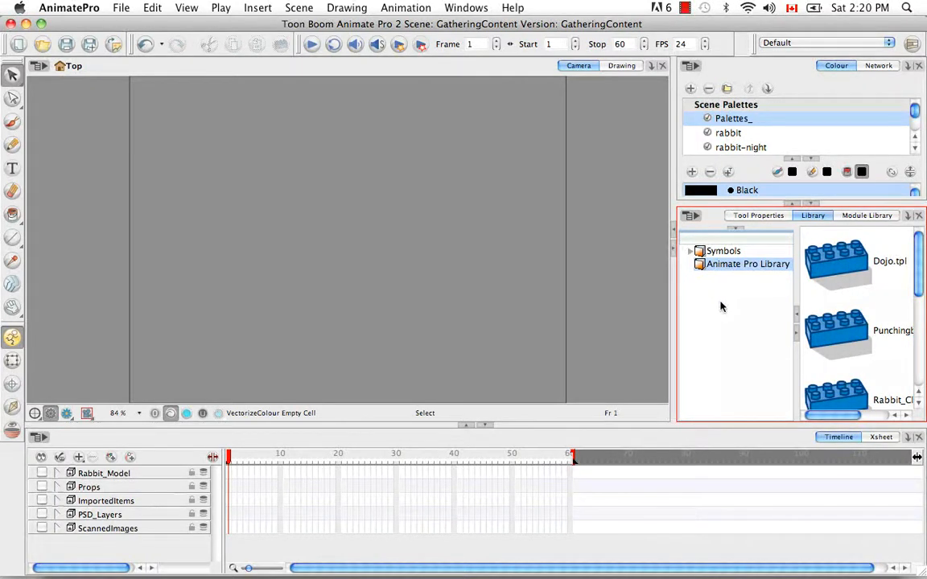
pyautogui.moveTo(722, 265); pyautogui.dragTo(266, 251)
pyautogui.click(121, 8)
pyautogui.moveTo(199, 184)
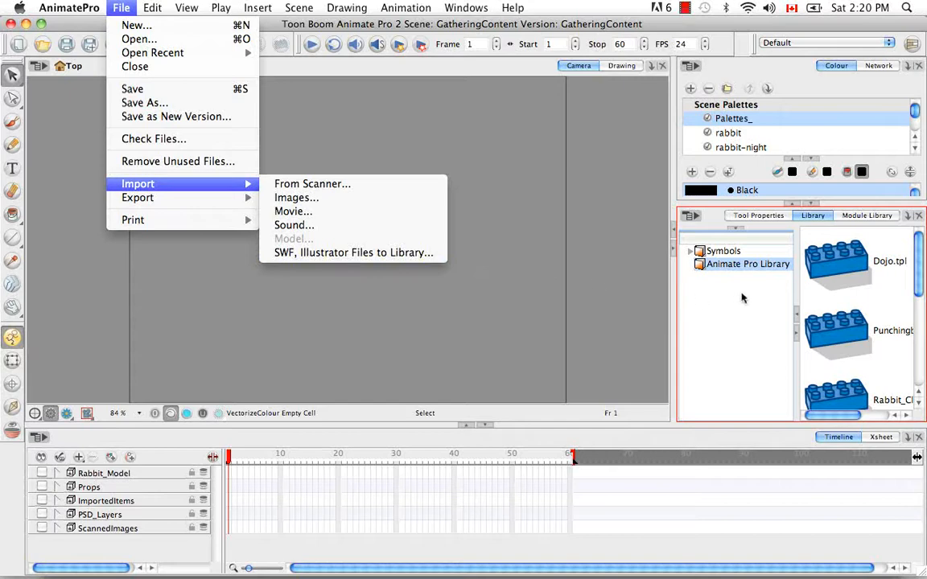
pyautogui.click(668, 270)
# Import OrnateDesign.ai from the Animation/Pack06/Source folder into the Animate Pro Library as the template OrnateDesign.tpl
pyautogui.rightClick(739, 271)
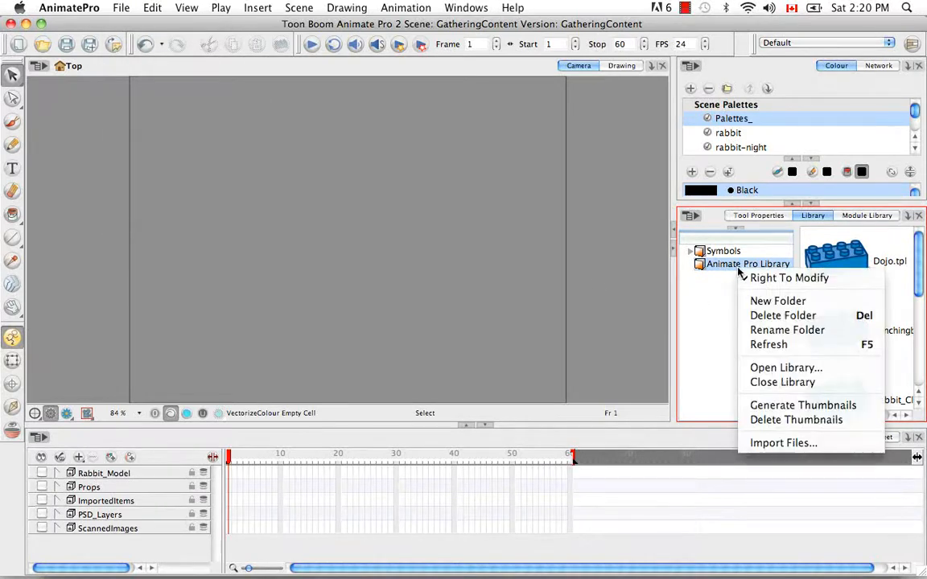
pyautogui.click(845, 443)
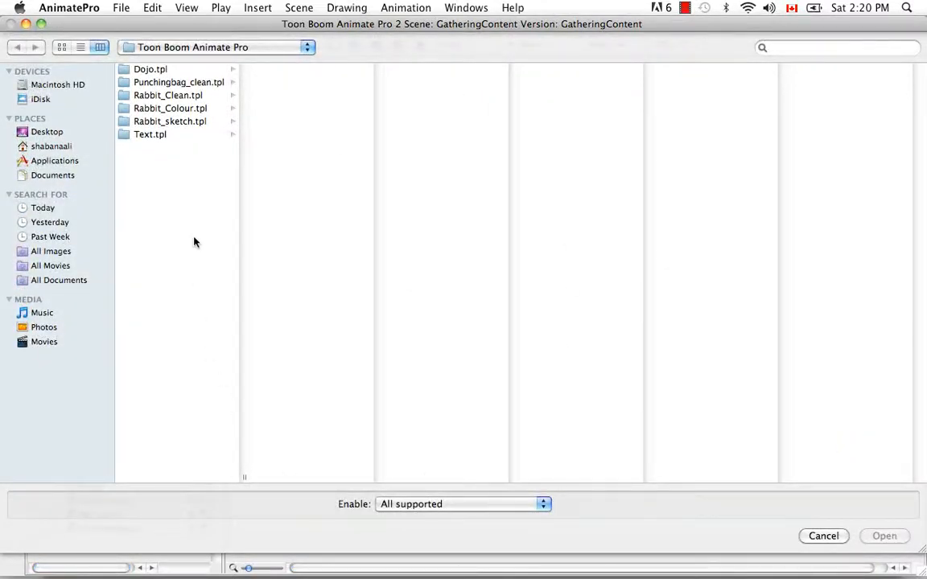
pyautogui.click(47, 147)
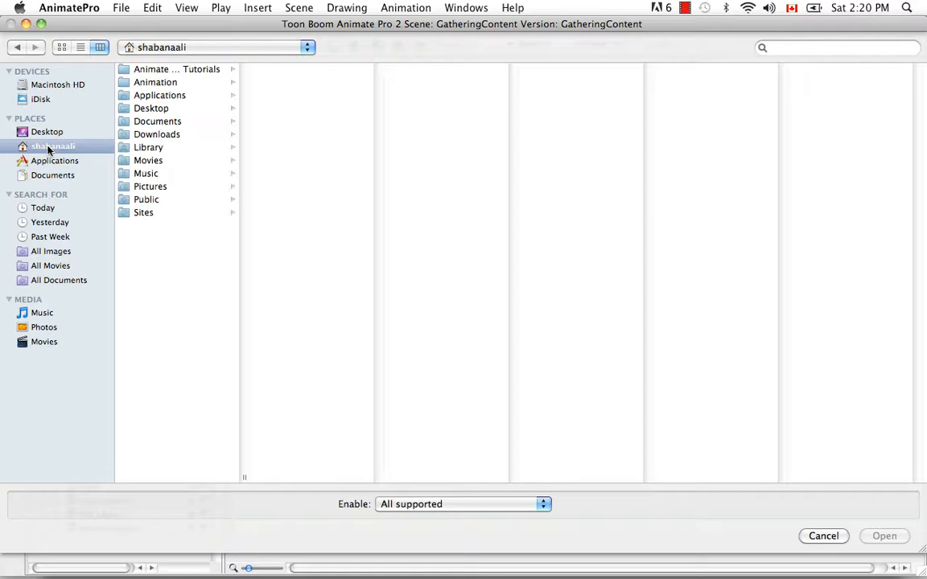
pyautogui.click(142, 83)
pyautogui.click(271, 121)
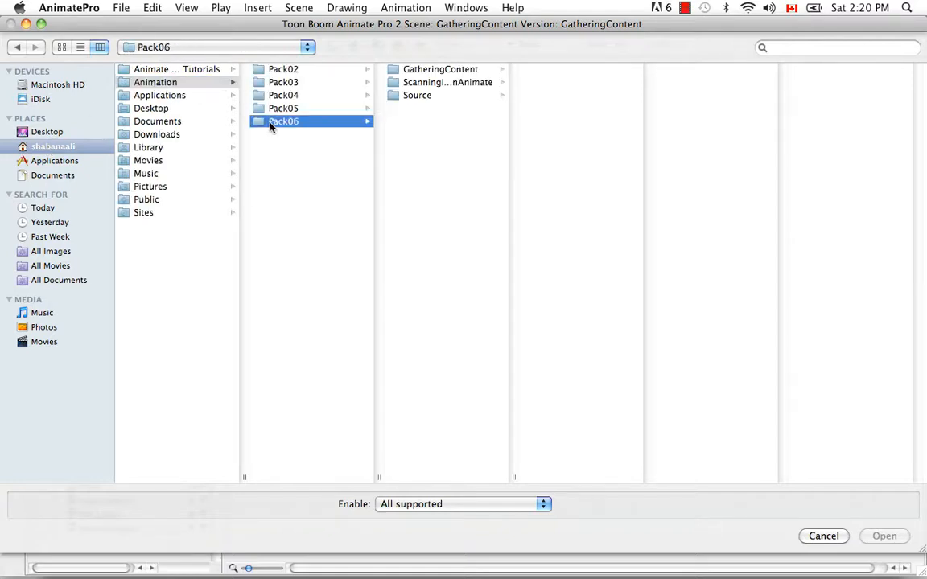
pyautogui.click(431, 97)
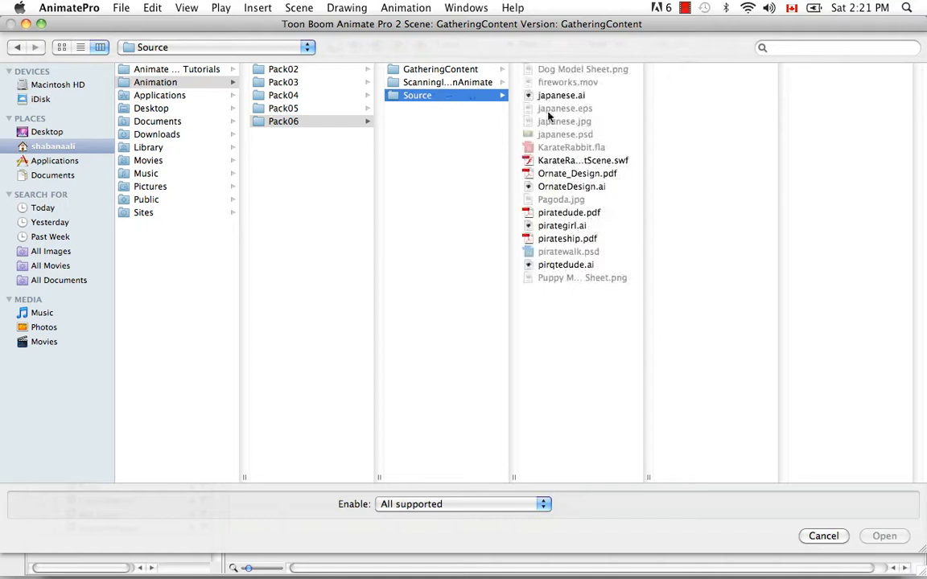
pyautogui.click(587, 187)
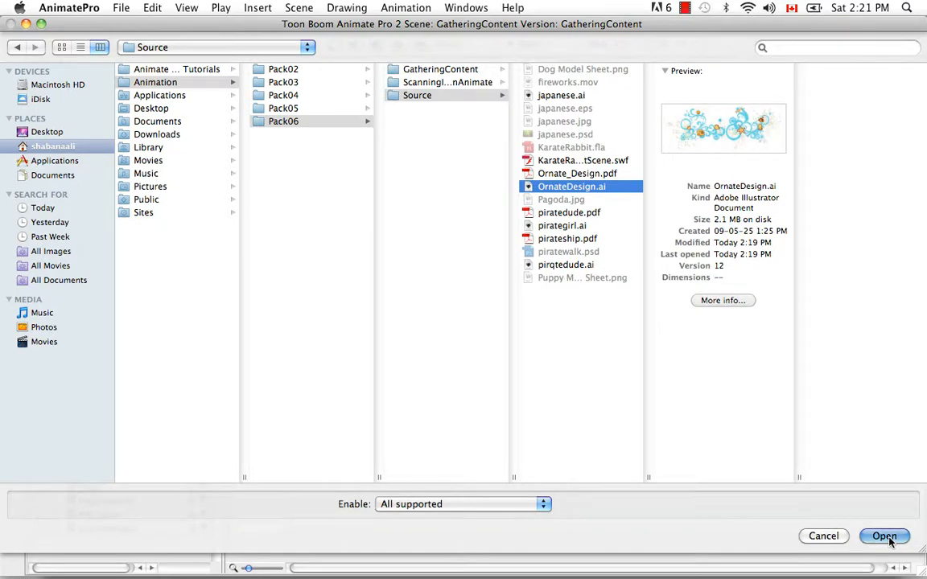
pyautogui.click(884, 536)
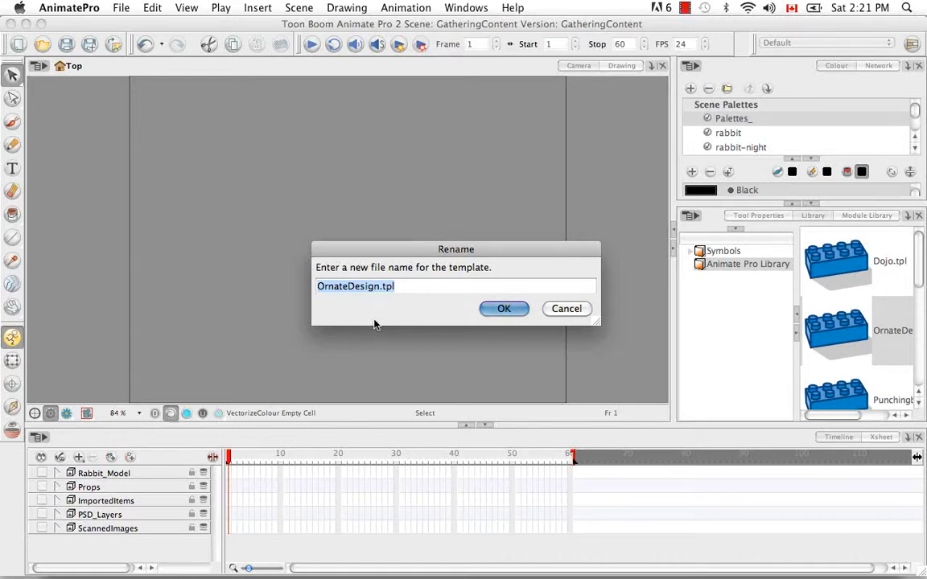
pyautogui.click(503, 311)
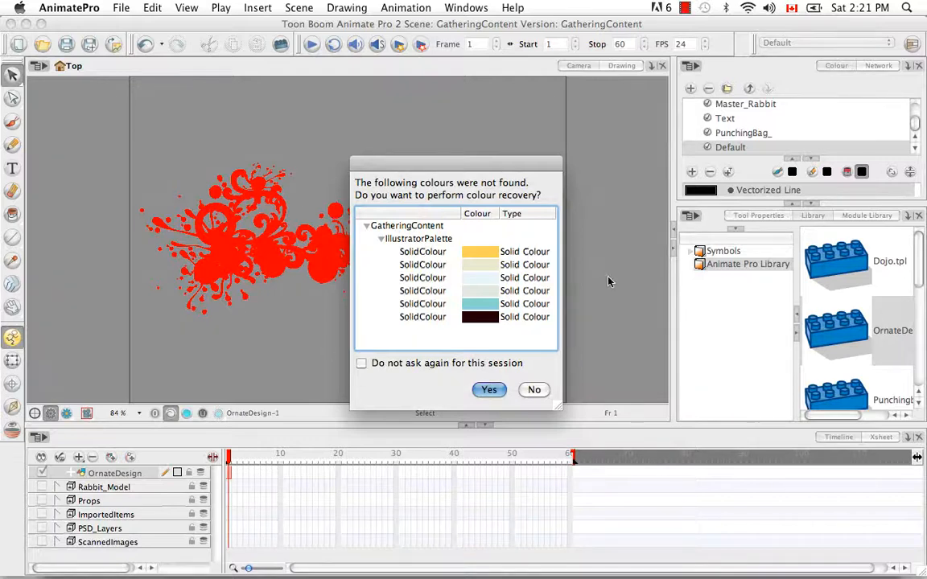
# Bring the OrnateDesign template into the scene with colour recovery and toggle its layer's visibility off and on
pyautogui.click(489, 390)
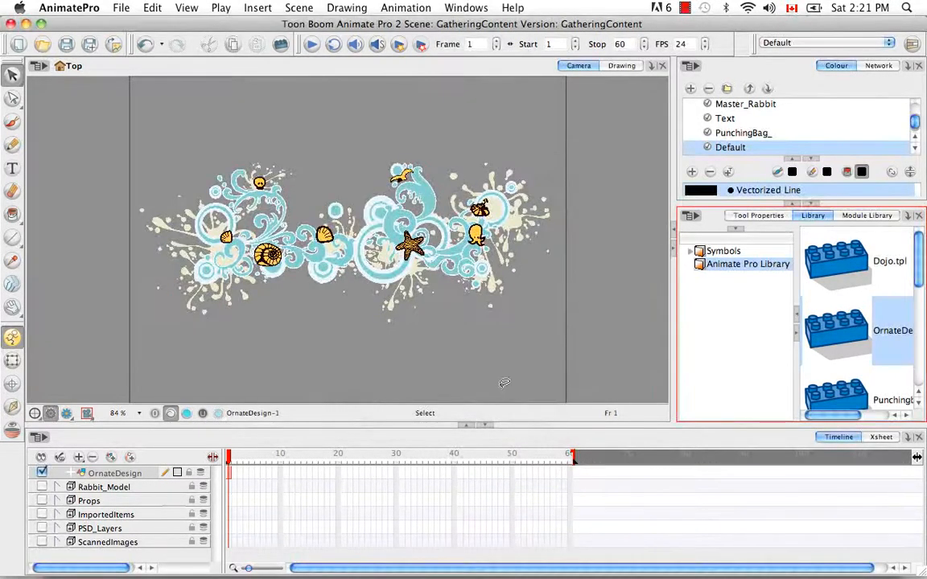
pyautogui.click(538, 329)
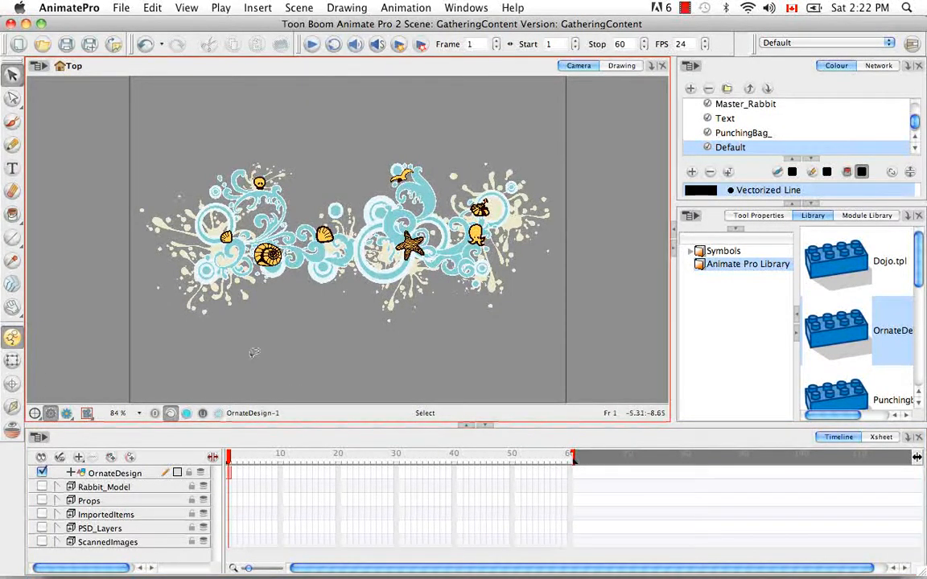
pyautogui.click(42, 473)
pyautogui.click(42, 473)
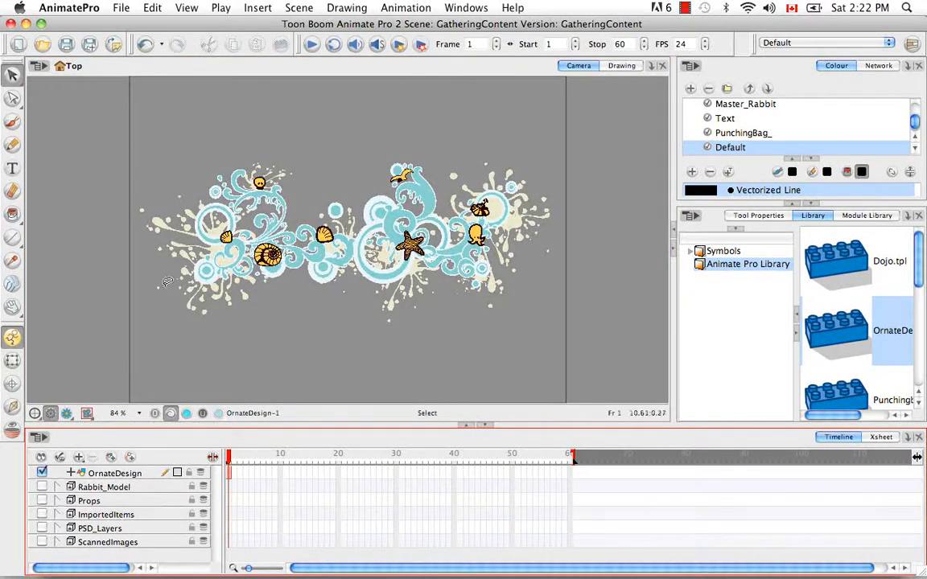
# Select the IllustratorPalette_rec palette and enlarge the Colour view to examine its swatches
pyautogui.scroll(10, 922, 121)
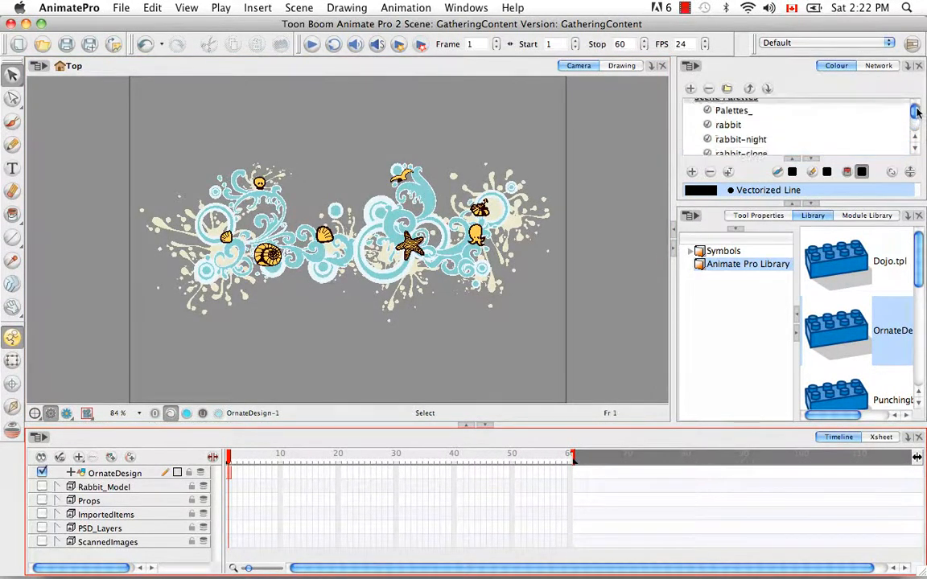
pyautogui.scroll(-10, 916, 139)
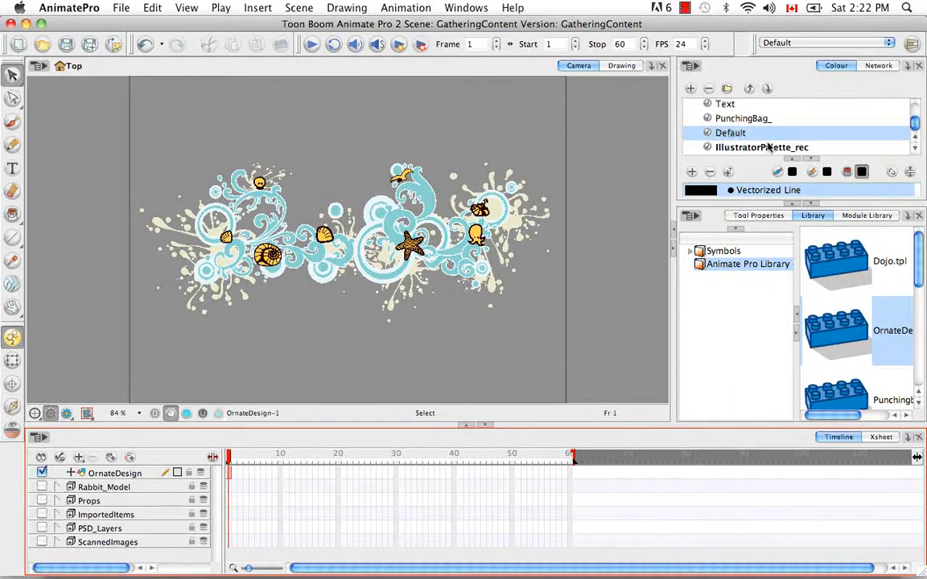
pyautogui.click(692, 145)
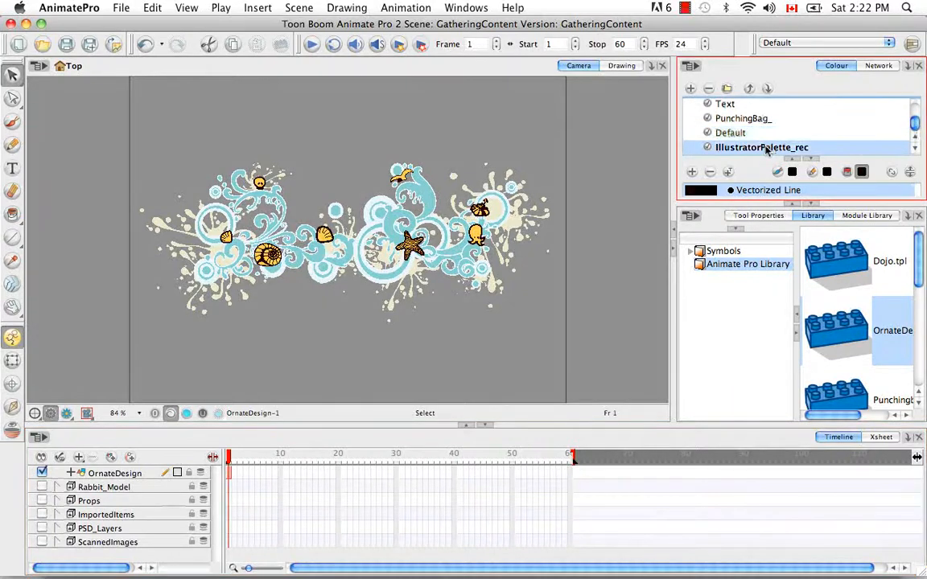
pyautogui.click(812, 205)
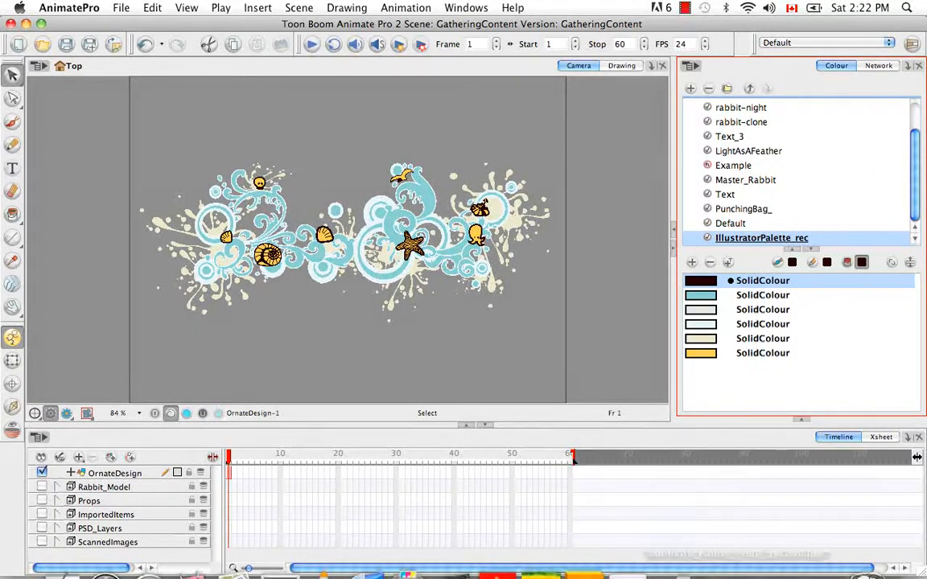
# Switch to Adobe Reader to view Ornate_Design.pdf, return to Animate Pro and shrink the Colour view to reveal the Library
pyautogui.moveTo(739, 573)
pyautogui.click(777, 549)
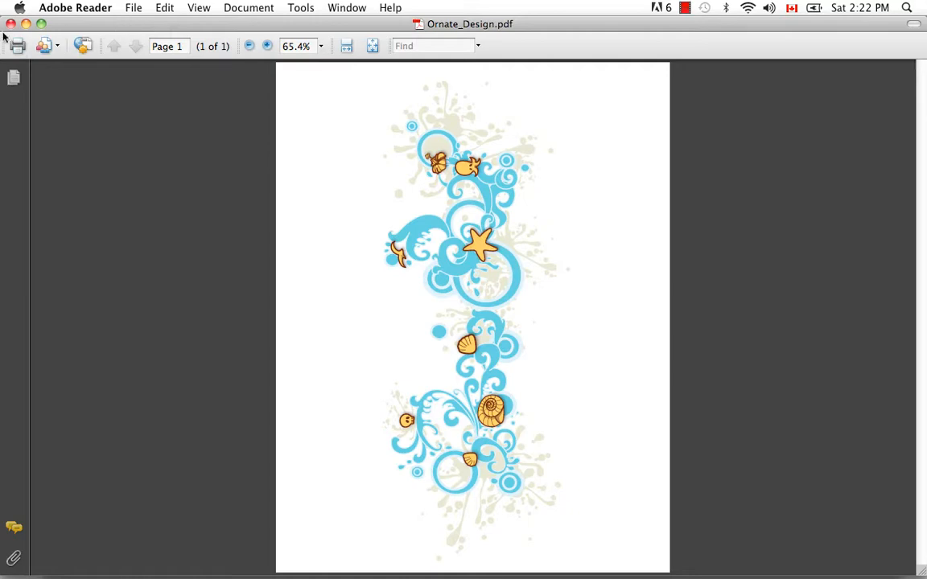
pyautogui.click(25, 24)
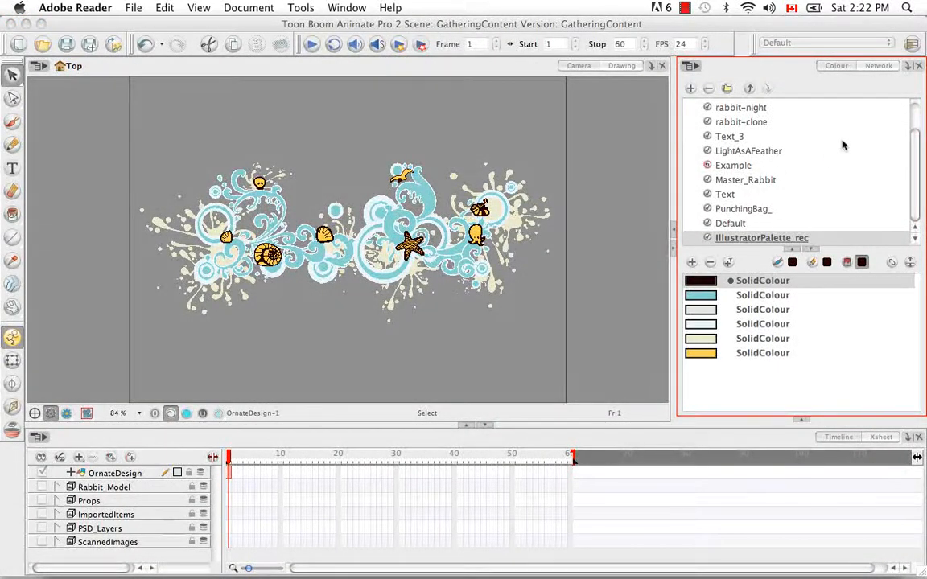
pyautogui.click(799, 423)
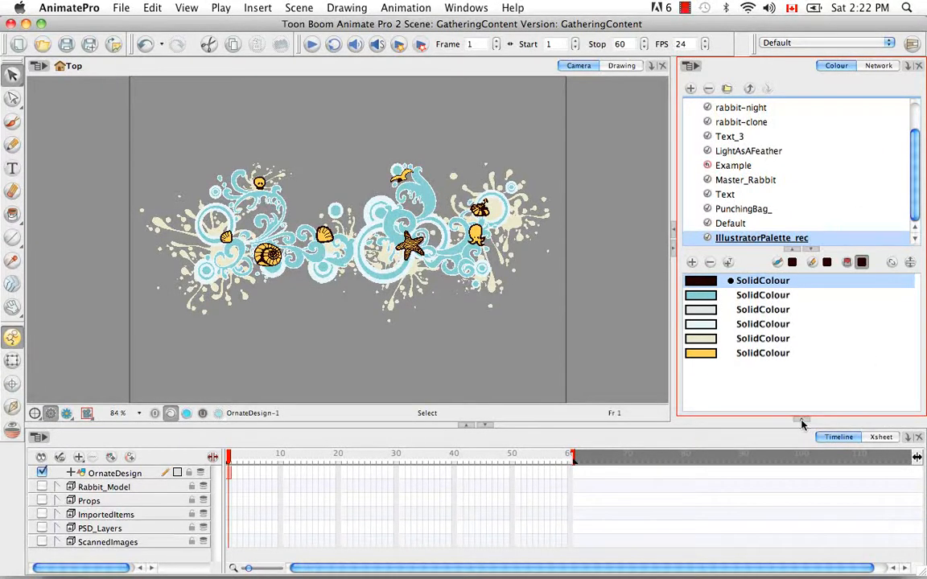
pyautogui.click(801, 422)
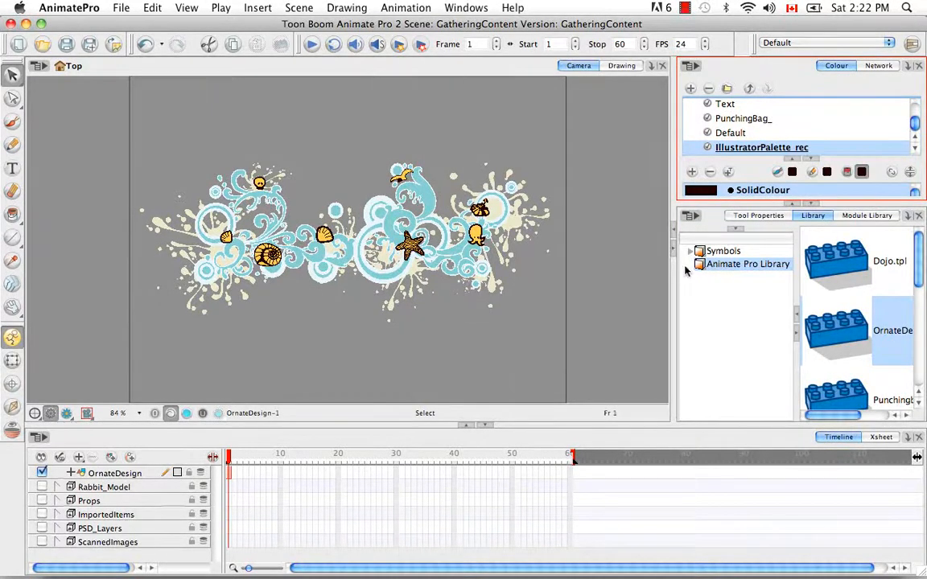
# Import Ornate_Design.pdf from the Source folder into the Animate Pro Library as the template Ornate_DesignPDF.tpl
pyautogui.rightClick(739, 270)
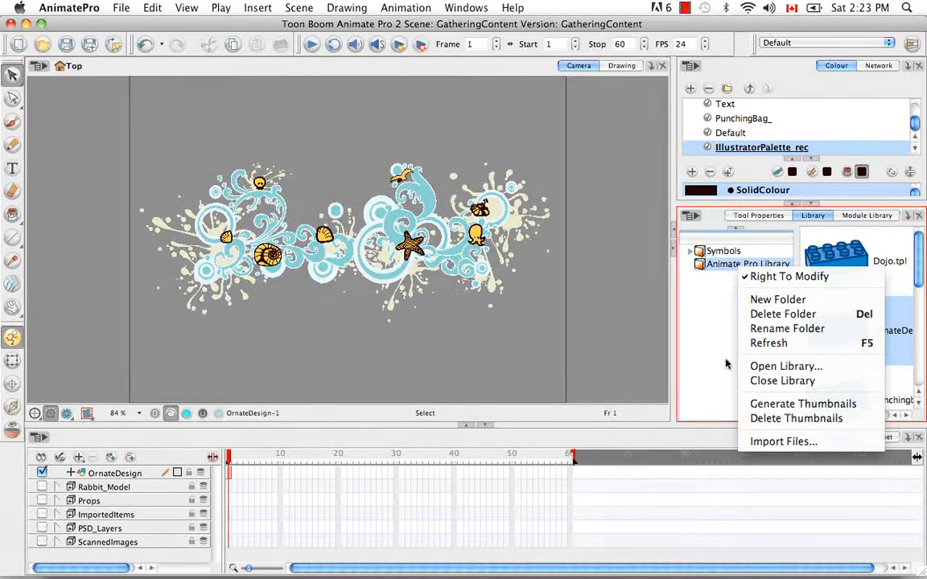
pyautogui.click(699, 344)
pyautogui.click(120, 9)
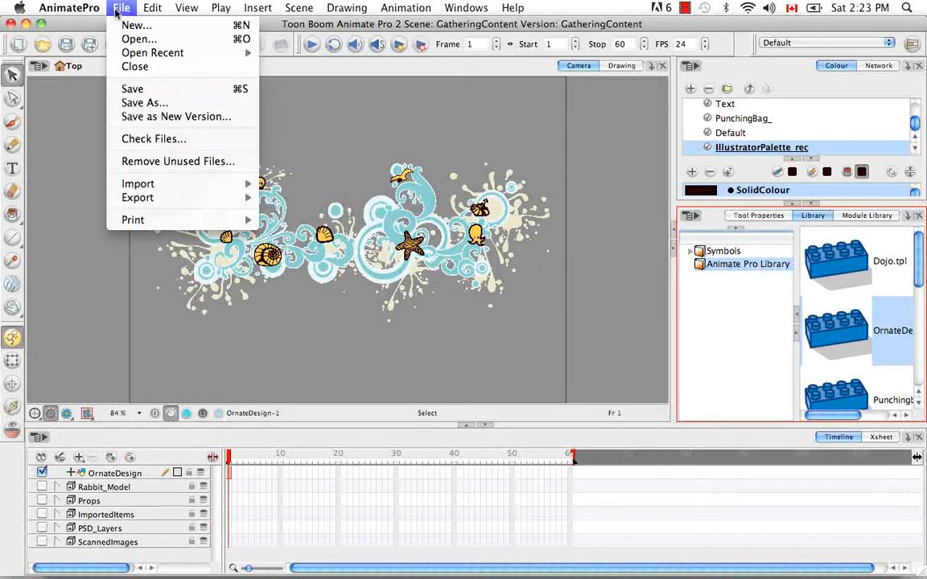
pyautogui.moveTo(188, 190)
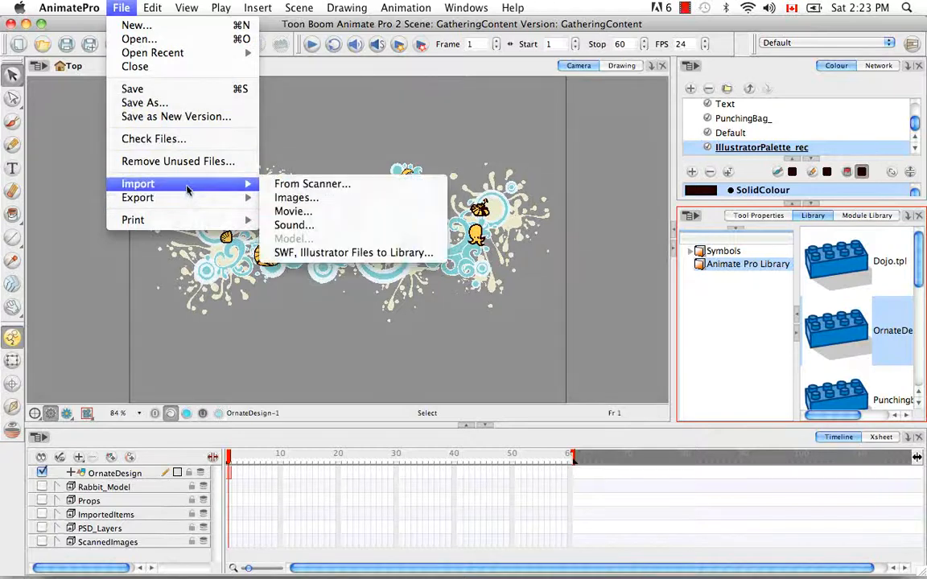
pyautogui.click(370, 253)
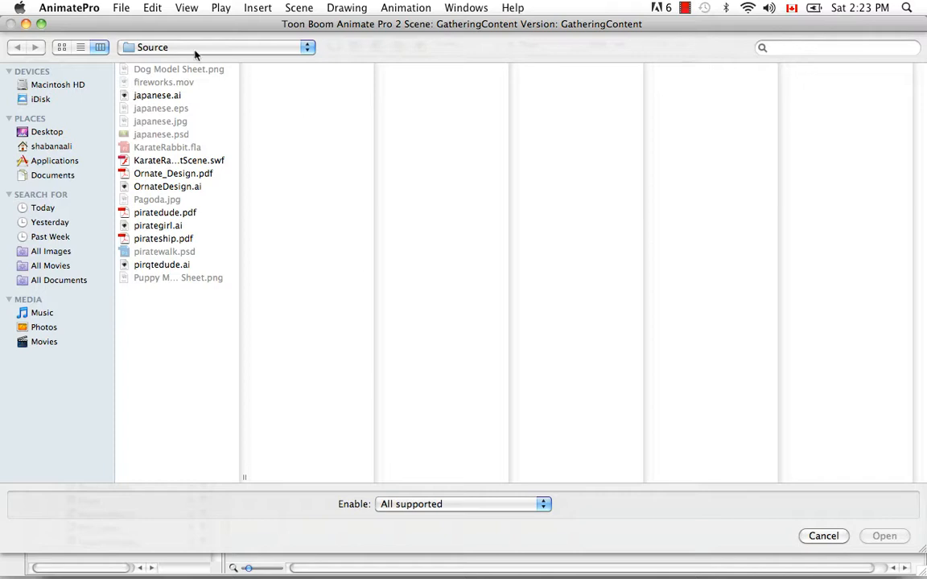
pyautogui.click(210, 173)
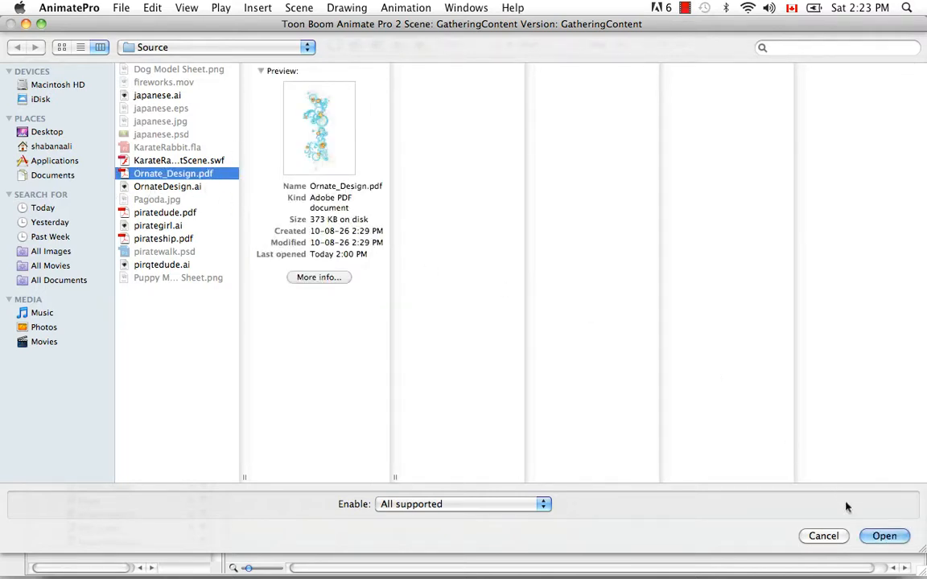
pyautogui.press('Return')
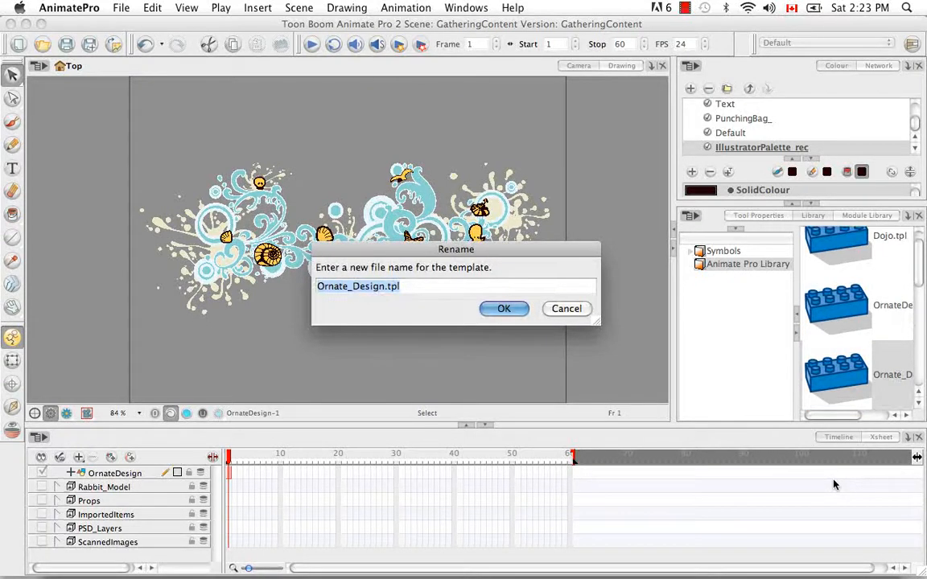
pyautogui.click(387, 287)
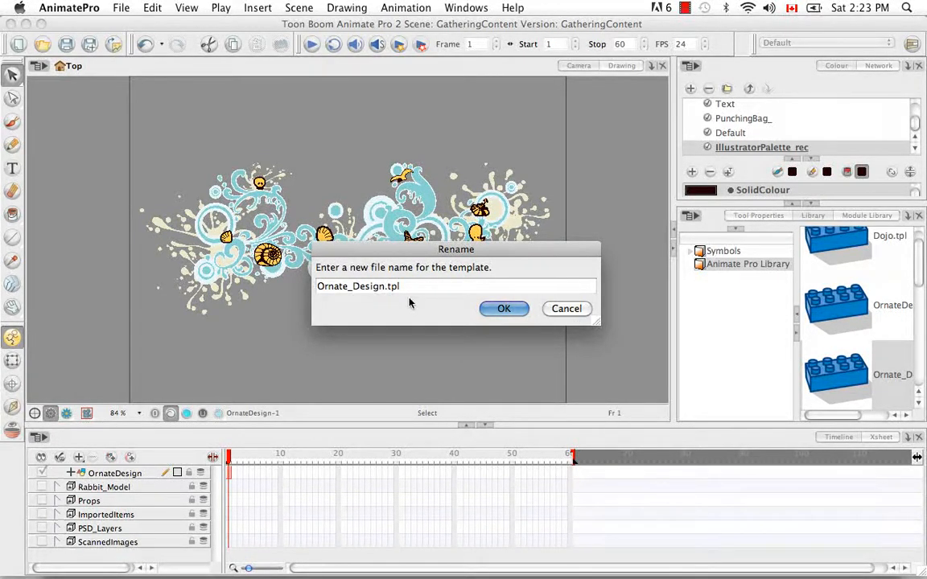
pyautogui.write('PDF')
pyautogui.click(499, 313)
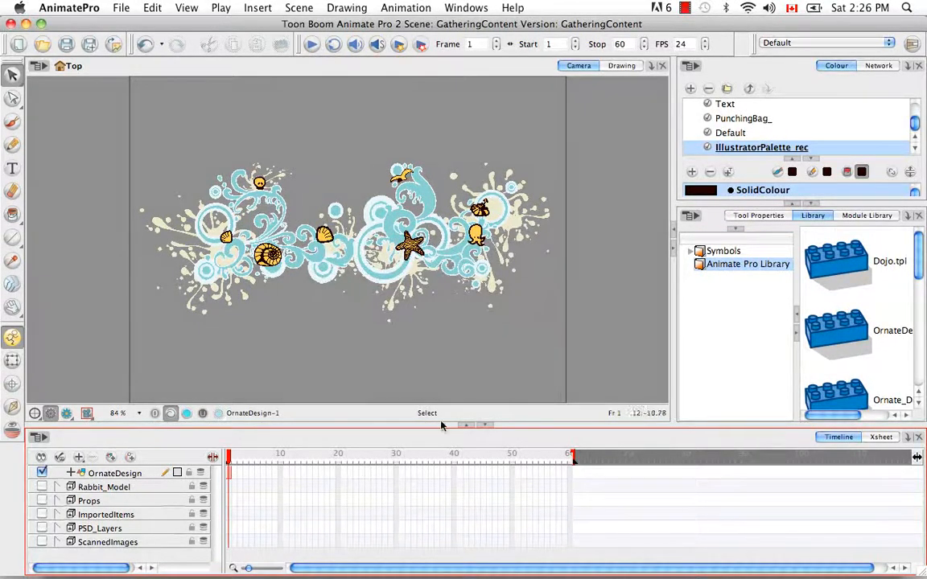
# Hide the OrnateDesign layer and add the Ornate_DesignPDF.tpl template to the scene's timeline
pyautogui.click(42, 473)
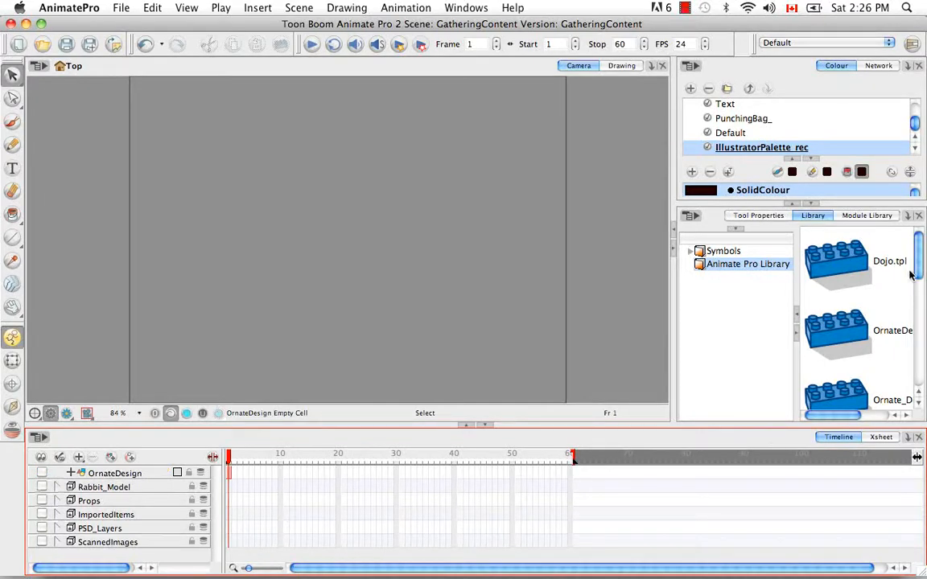
pyautogui.scroll(-2, 912, 276)
pyautogui.click(850, 410)
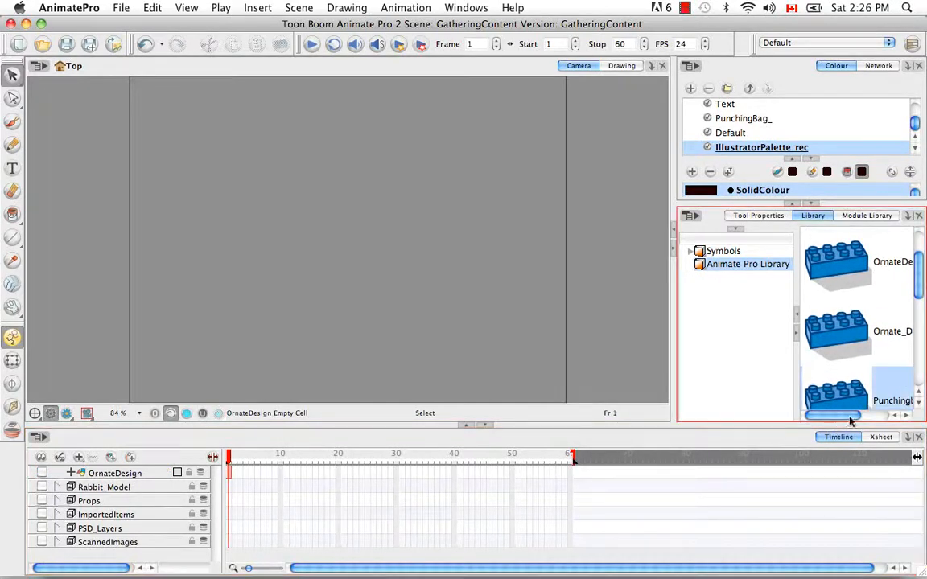
pyautogui.moveTo(852, 417); pyautogui.dragTo(890, 416)
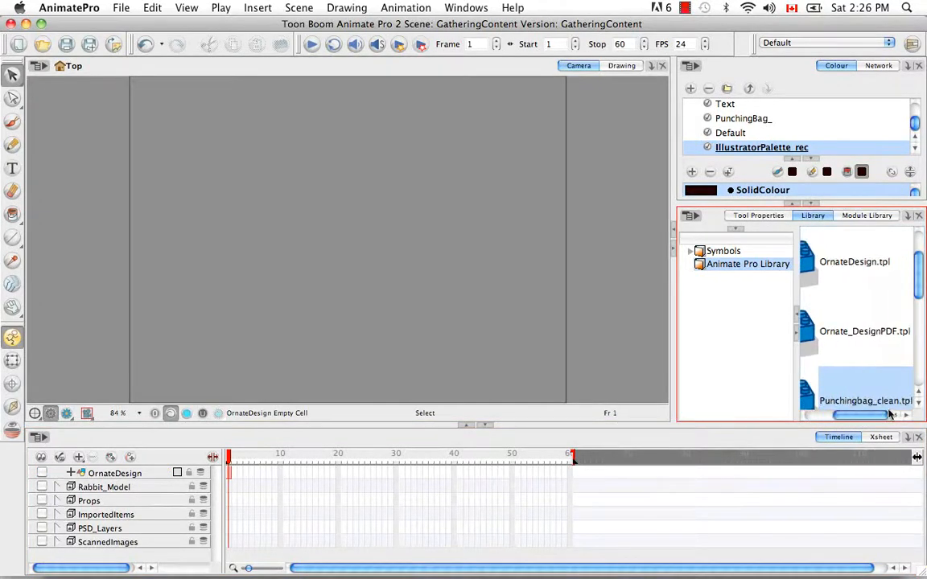
pyautogui.click(874, 338)
pyautogui.moveTo(443, 464)
pyautogui.mouseDown()
pyautogui.moveTo(247, 492)
pyautogui.moveTo(128, 484)
pyautogui.mouseUp()
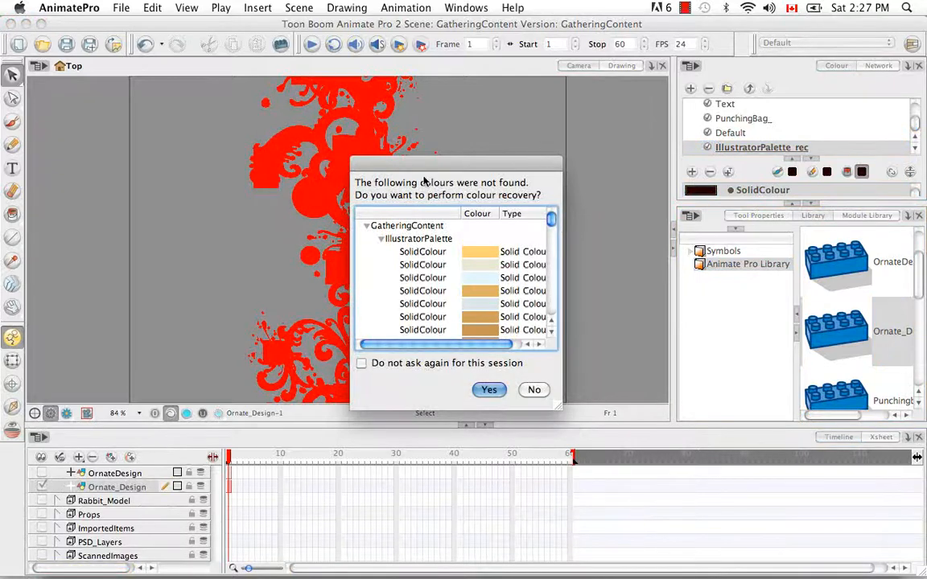
# Look through the list of missing IllustratorPalette colours and perform colour recovery on the placed PDF artwork
pyautogui.moveTo(551, 216)
pyautogui.mouseDown()
pyautogui.moveTo(556, 252)
pyautogui.moveTo(556, 224)
pyautogui.mouseUp()
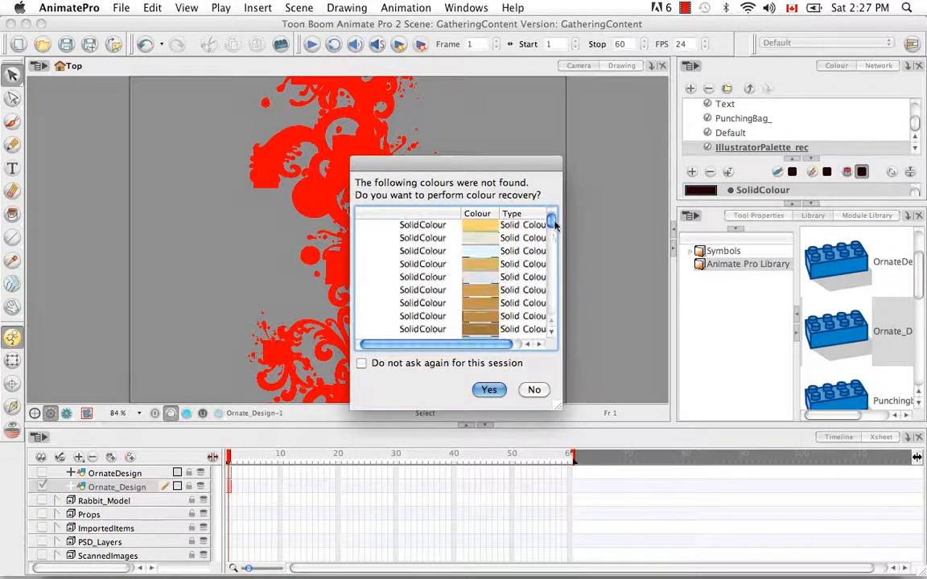
pyautogui.click(490, 389)
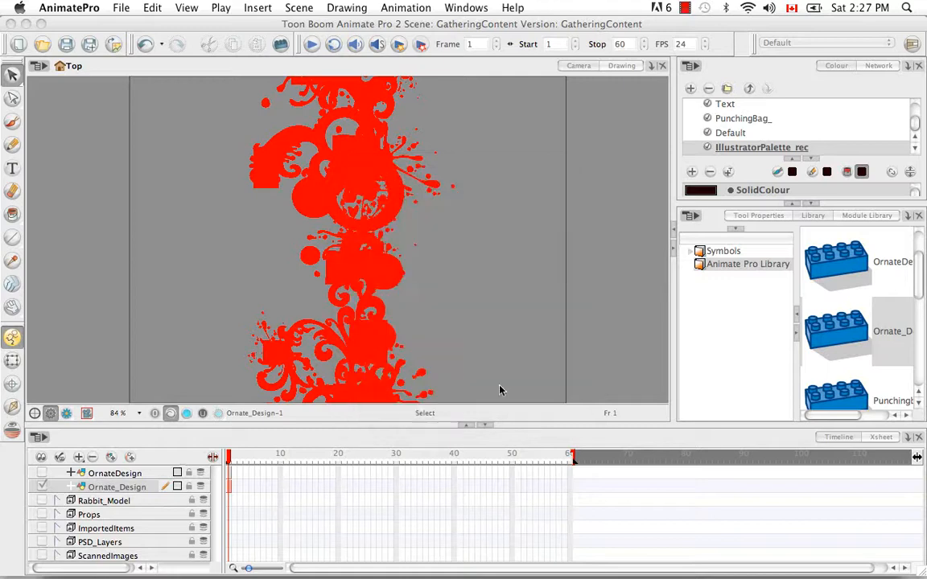
pyautogui.click(495, 275)
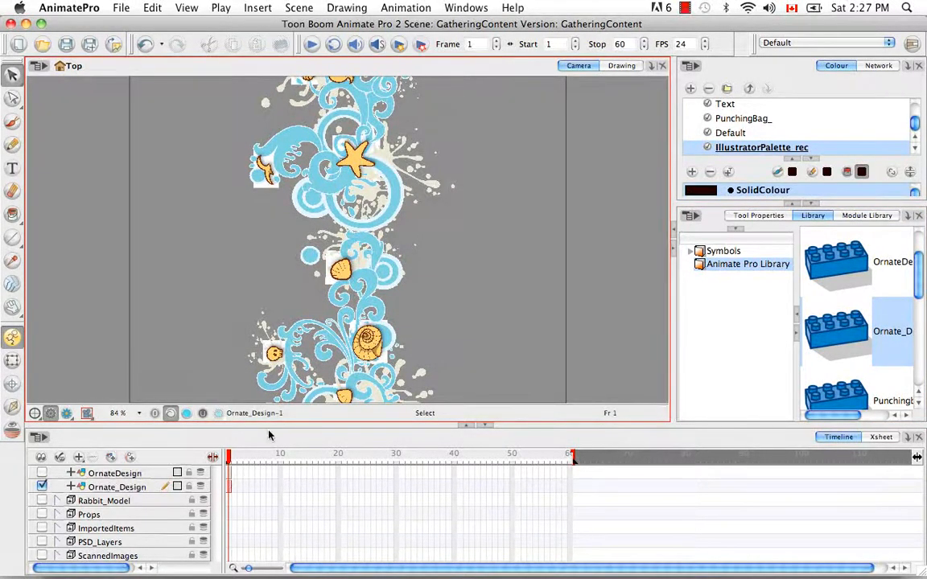
# Select separate pieces of the Ornate_Design artwork, including the splatter at its upper end, to examine how it is divided
pyautogui.press('1')
pyautogui.press('1')
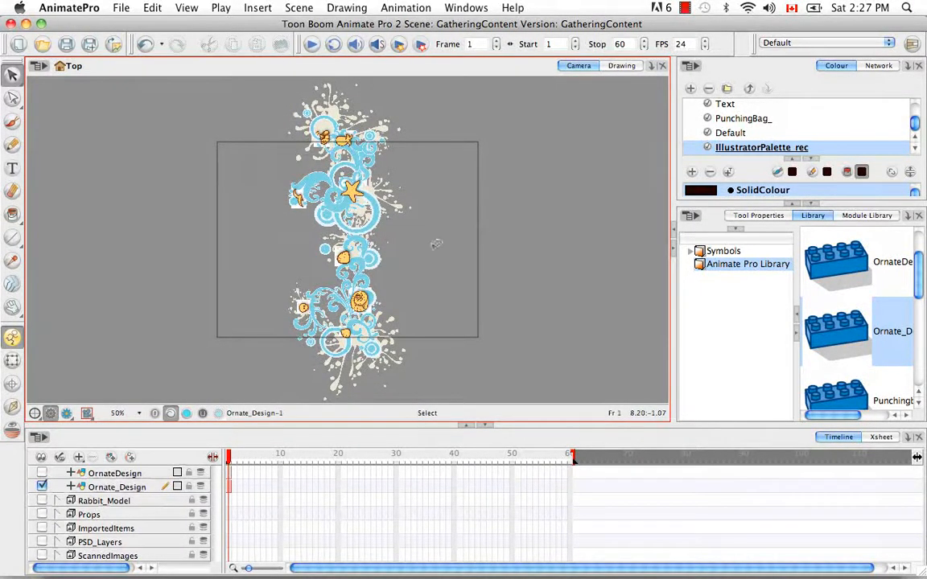
pyautogui.click(341, 335)
pyautogui.click(460, 285)
pyautogui.click(352, 233)
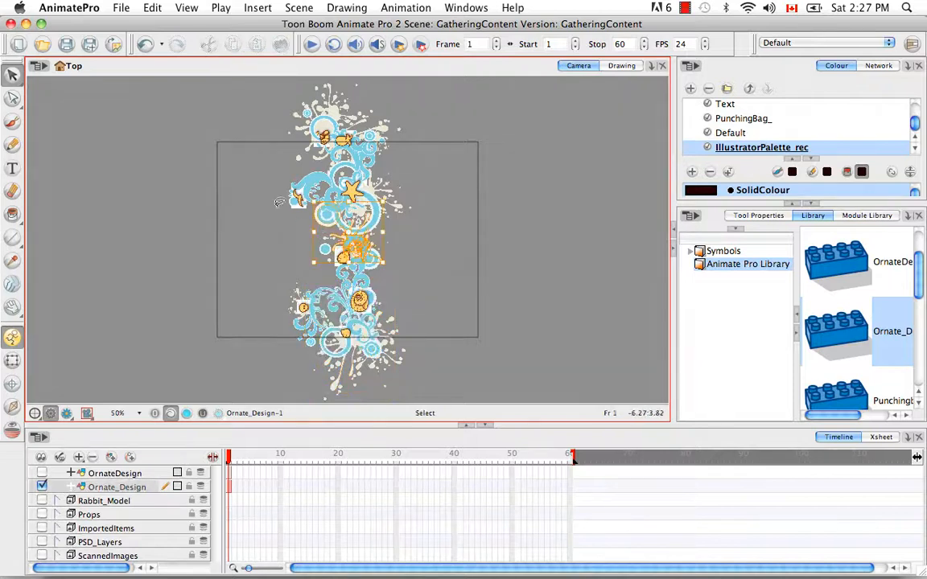
pyautogui.click(435, 107)
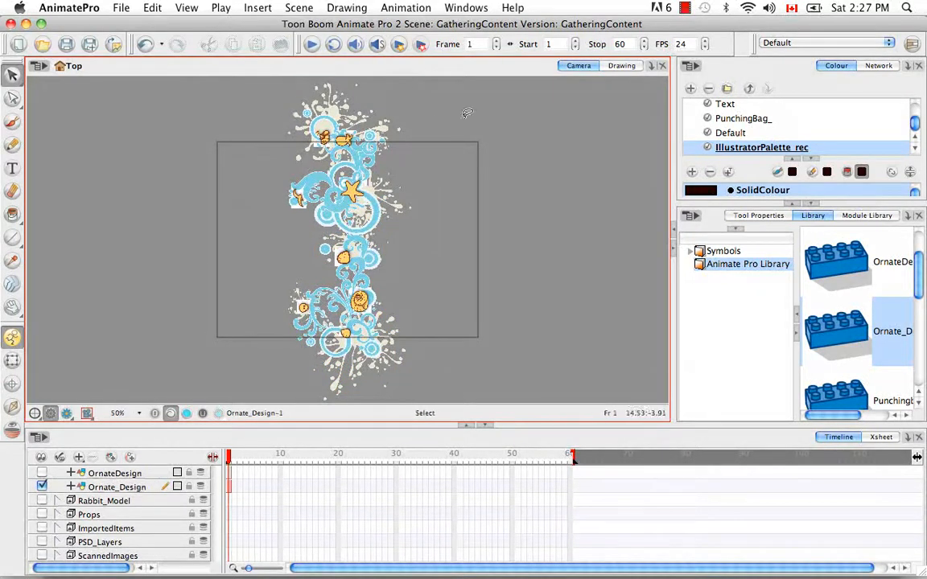
pyautogui.moveTo(293, 109); pyautogui.dragTo(386, 81)
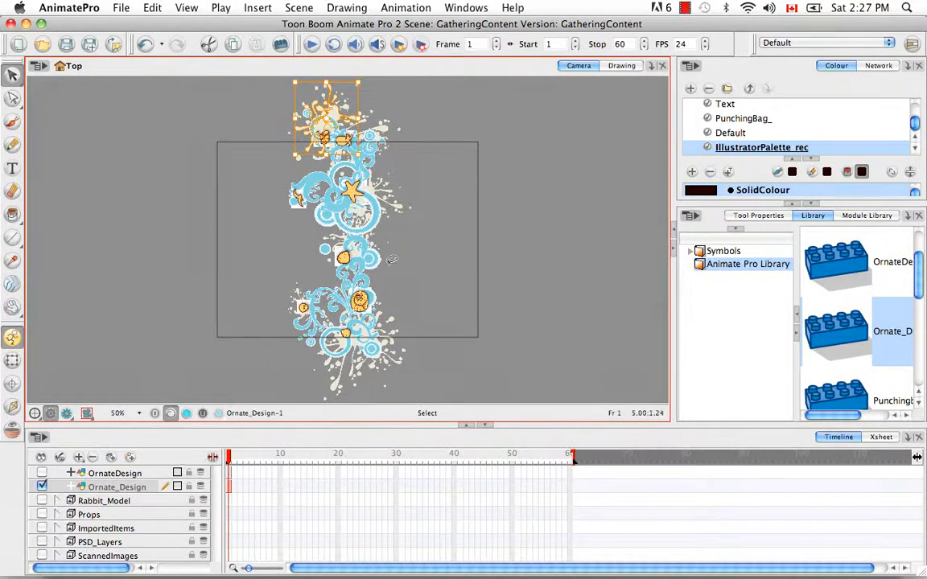
# Move the beige splatter behind the starfish out to the right of the ornate design and deselect it
pyautogui.click(403, 182)
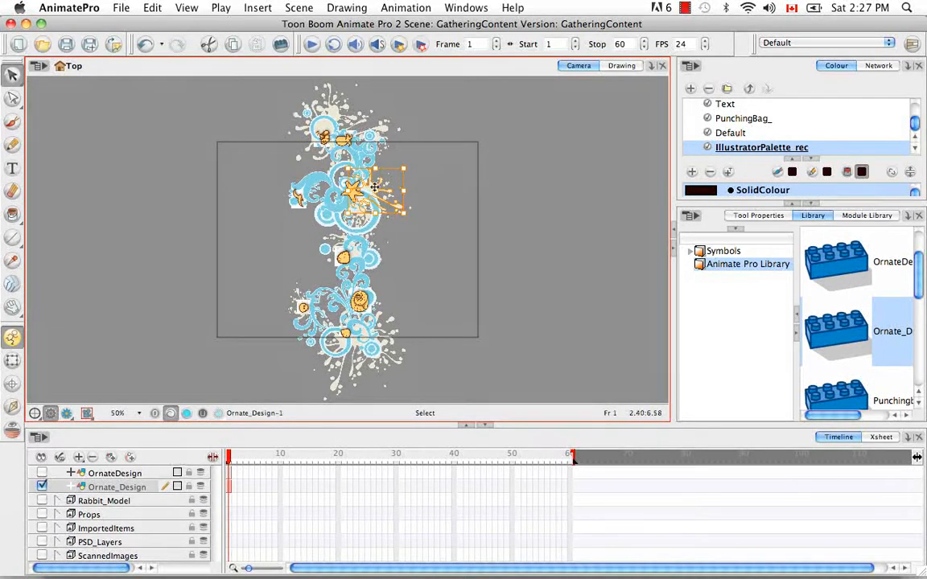
pyautogui.moveTo(393, 189); pyautogui.dragTo(447, 183)
pyautogui.click(549, 228)
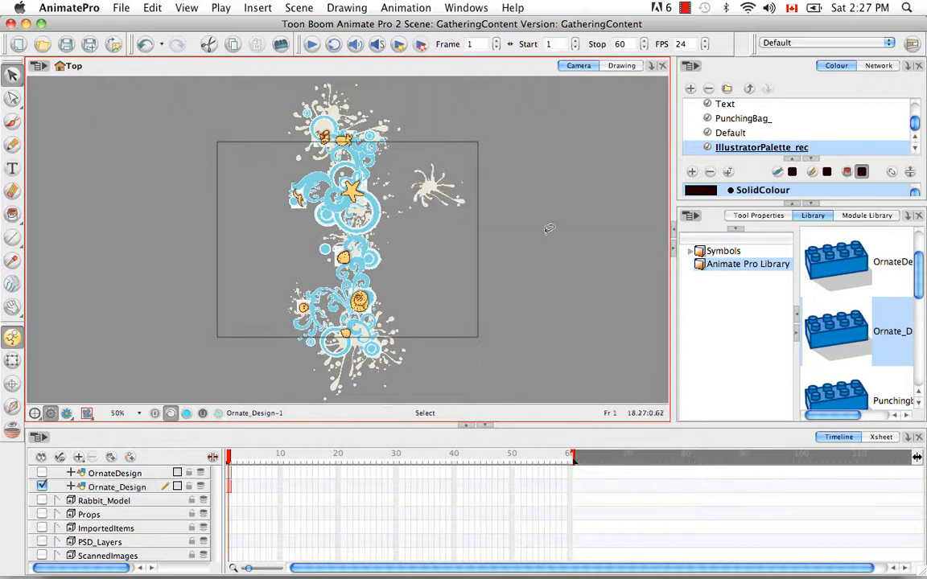